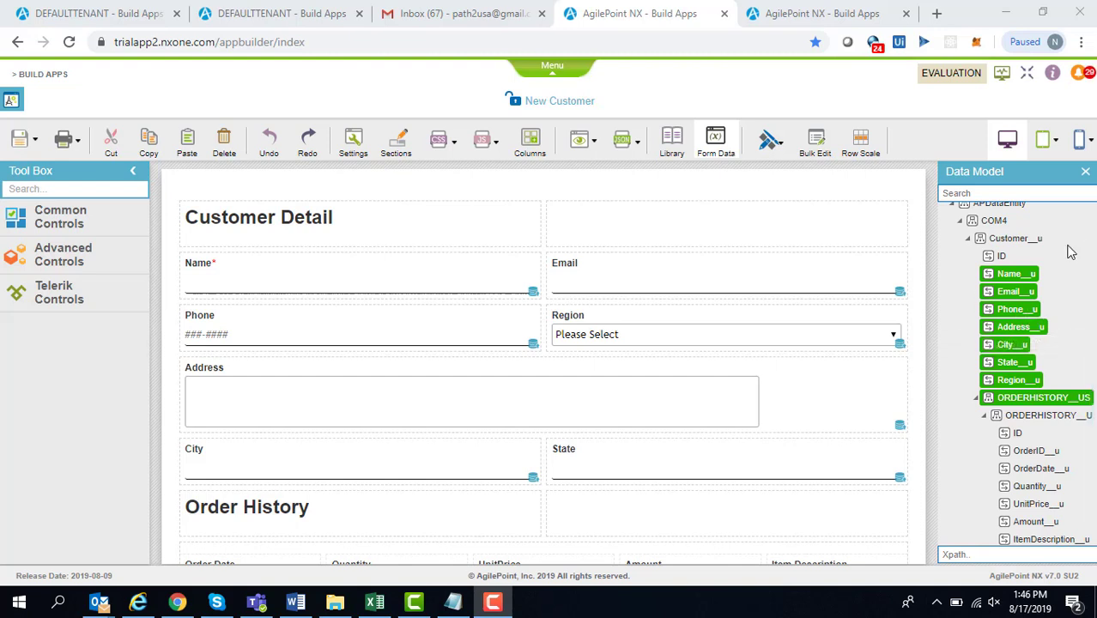
Examine the New Customer form's customer and order history fields alongside the Customer__u entity in the data model
drag(1020, 240, 1022, 251)
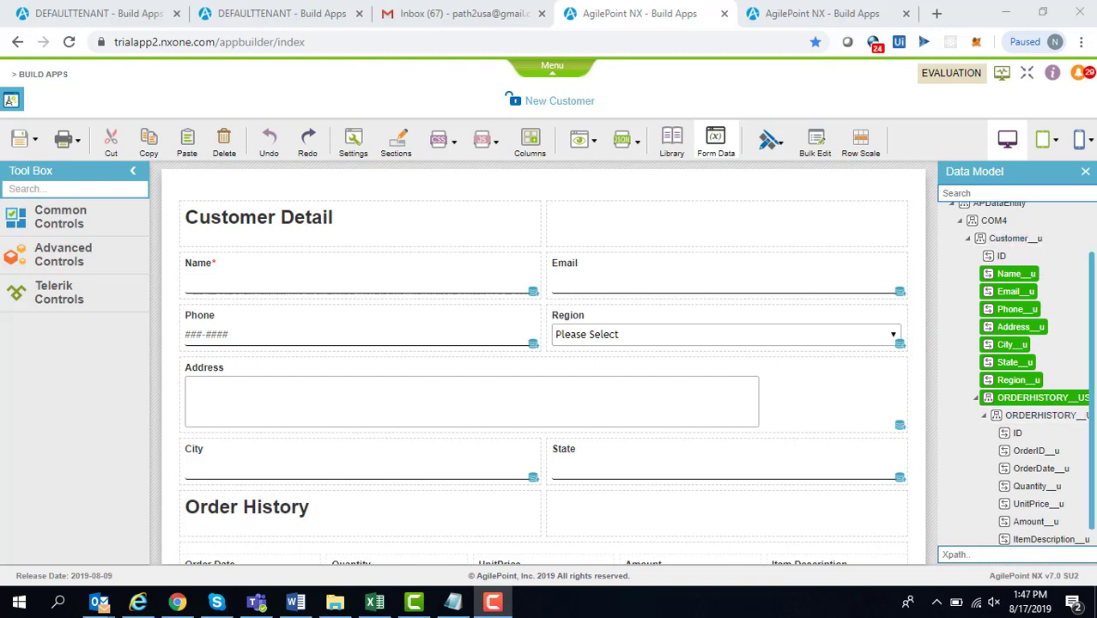
drag(1094, 361, 1094, 370)
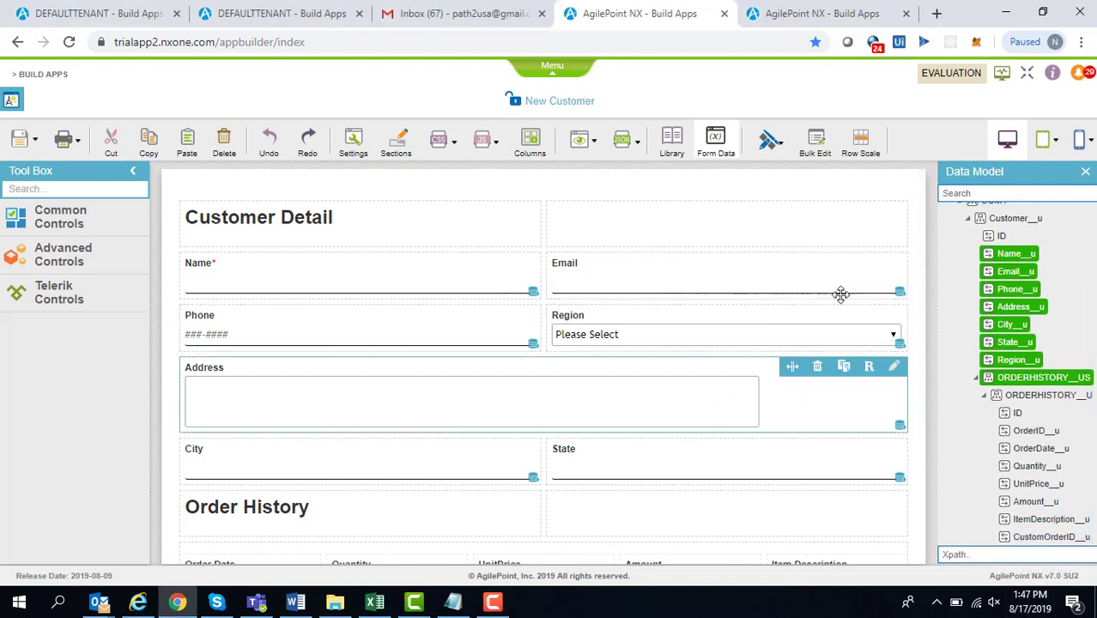
scroll(931, 341, down, 2)
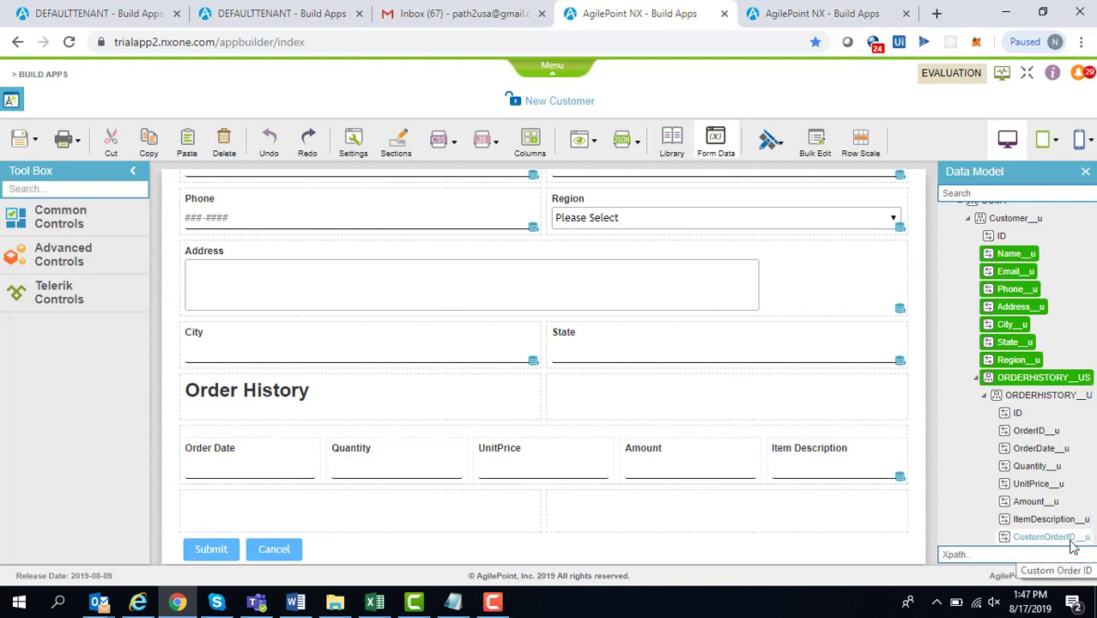
scroll(926, 379, up, 2)
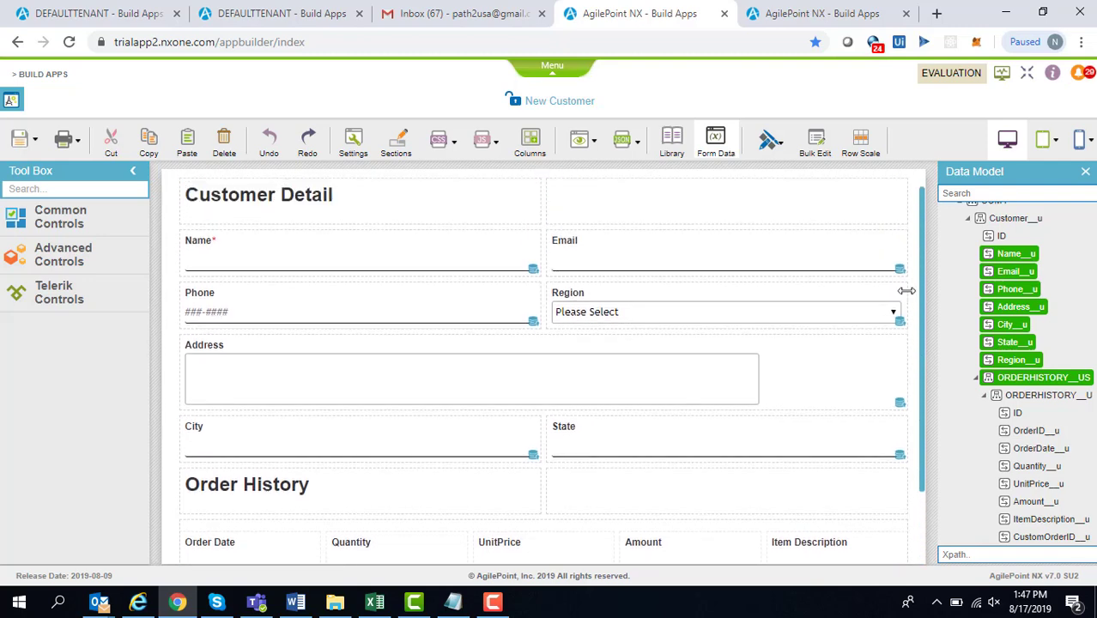
scroll(906, 291, up, 1)
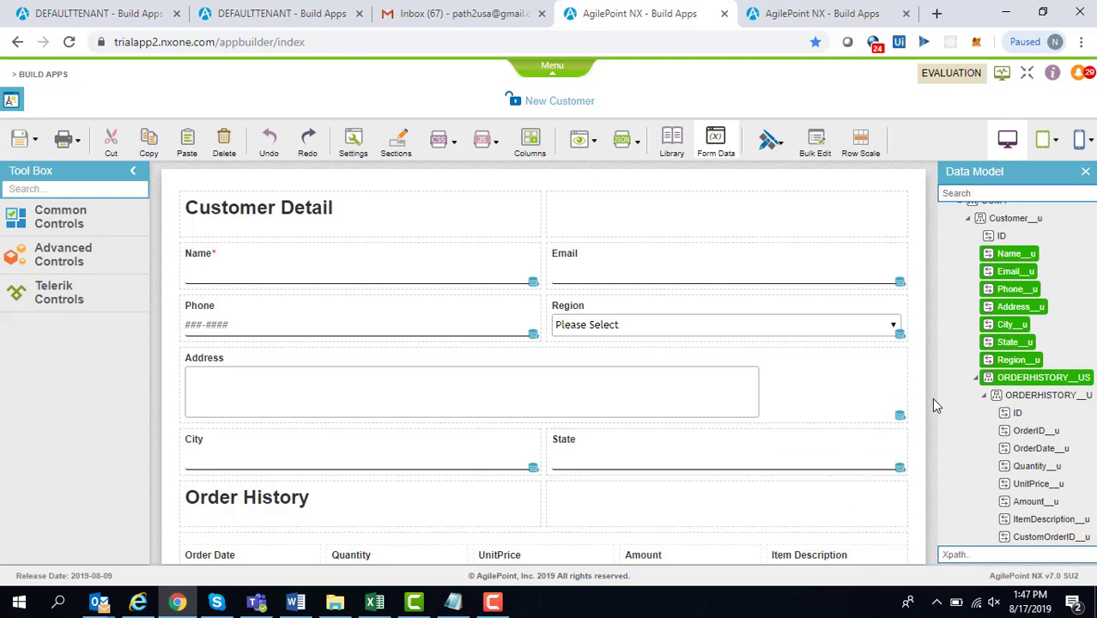
scroll(924, 418, down, 2)
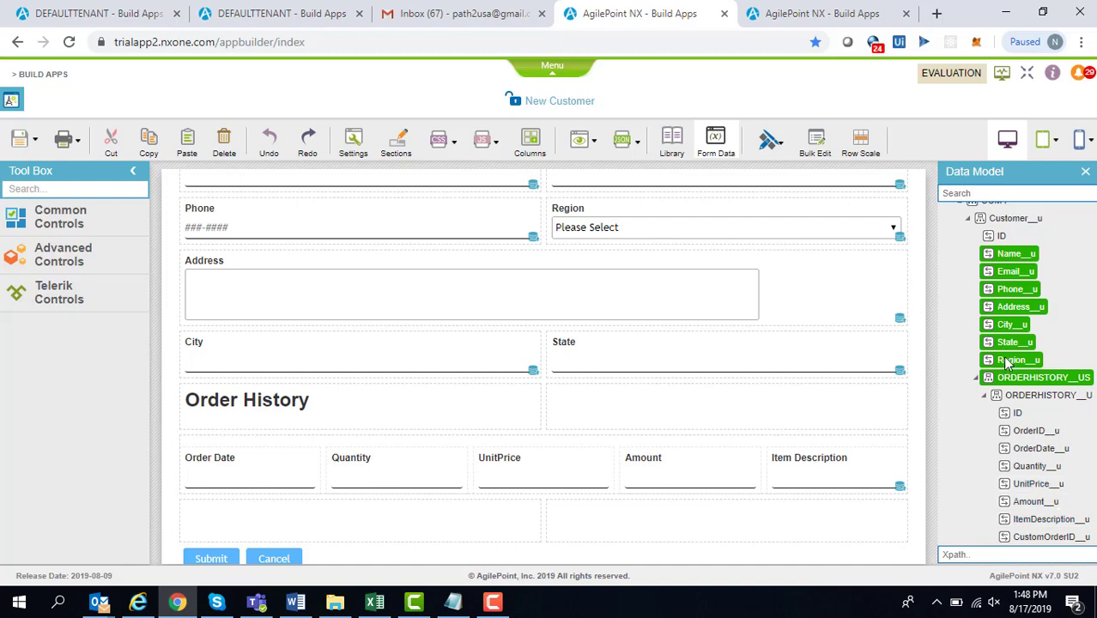
Start a new form-based application from the My Applications page open in the other browser tab
click(789, 16)
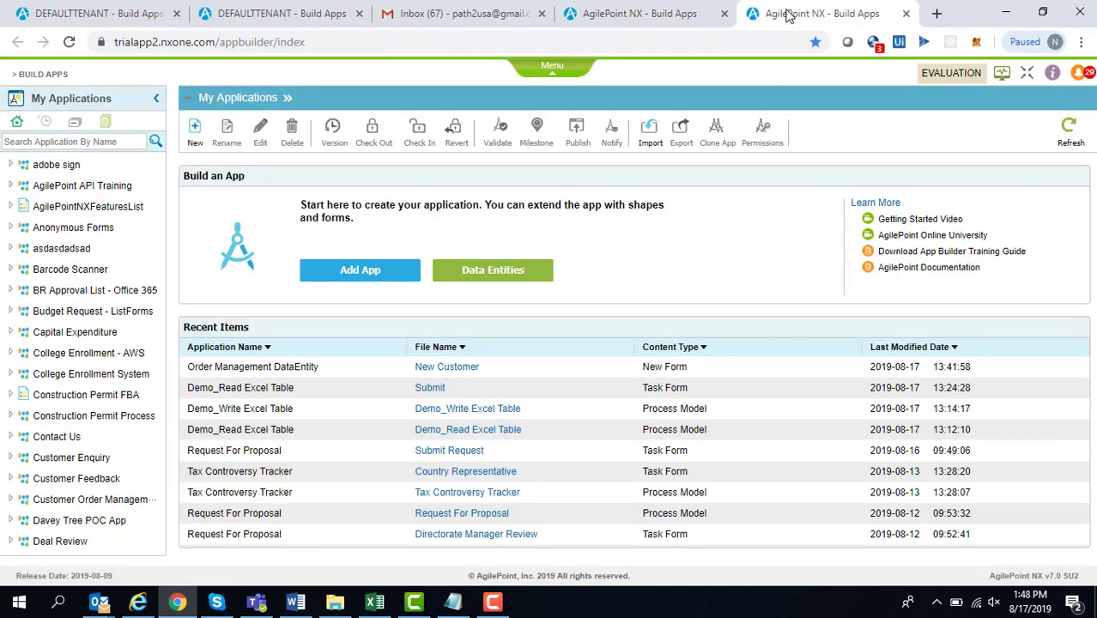
click(369, 280)
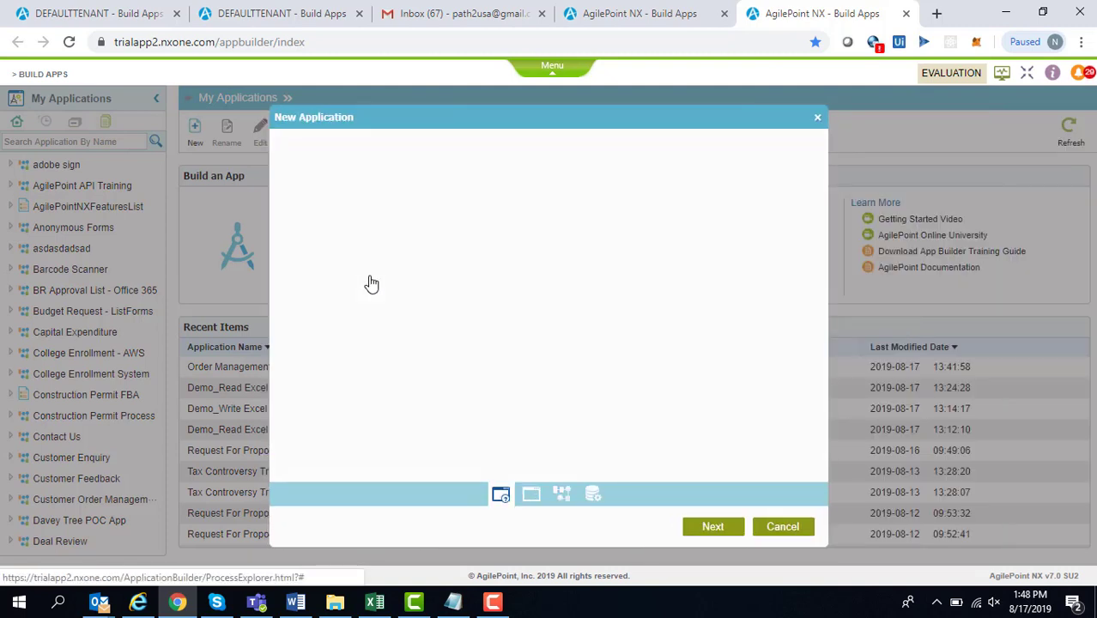
click(570, 363)
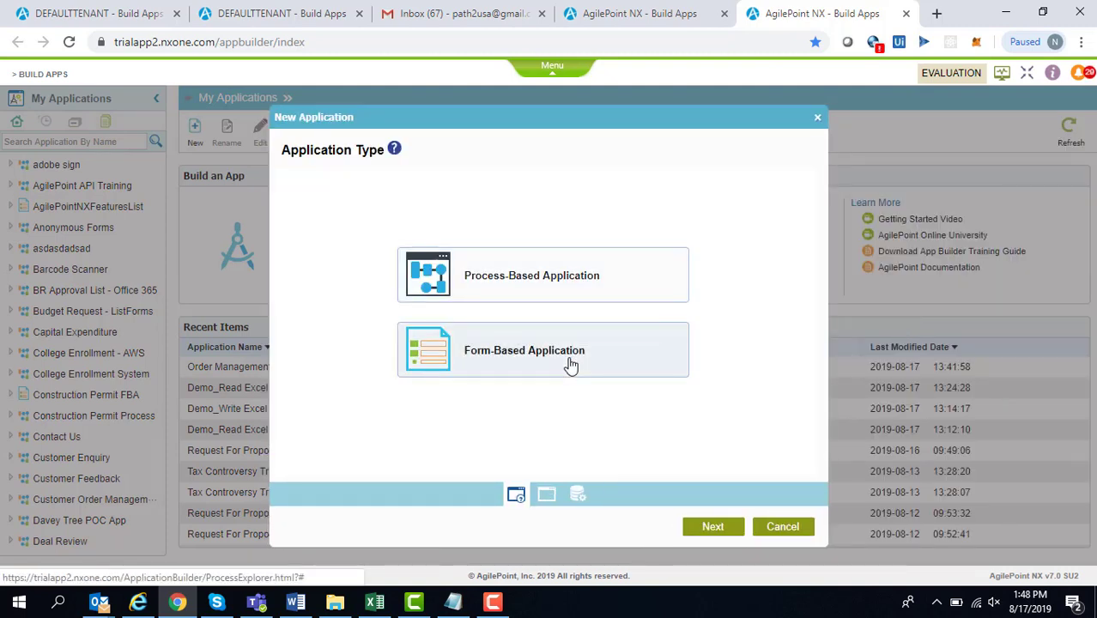
click(721, 531)
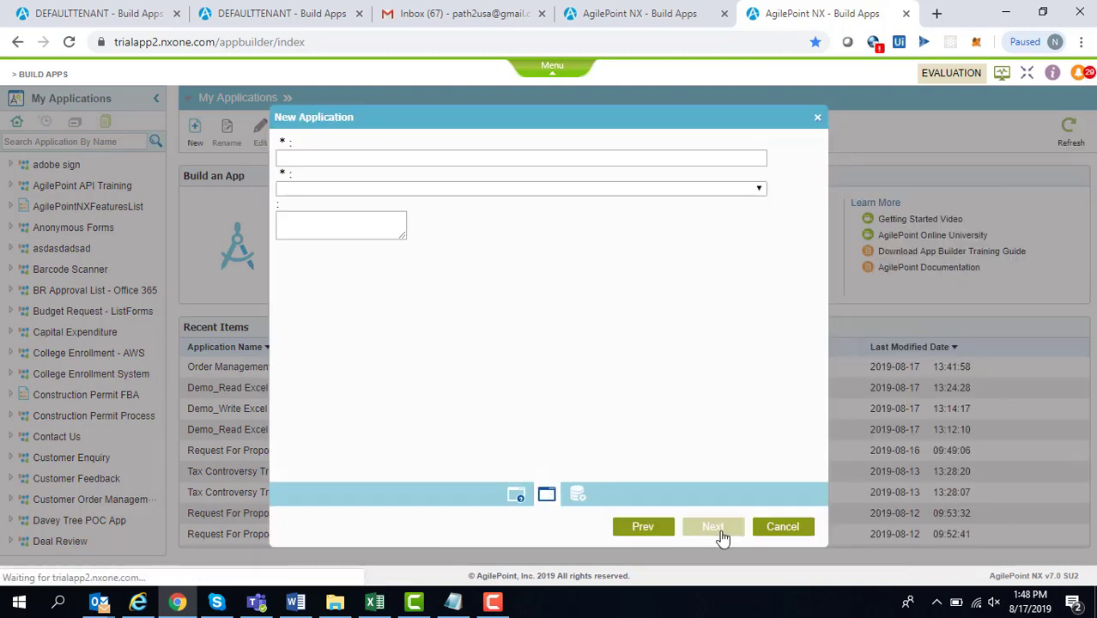
Name the new application Related Entity Lookup Demo and continue to the primary data source selection
click(438, 211)
text(R)
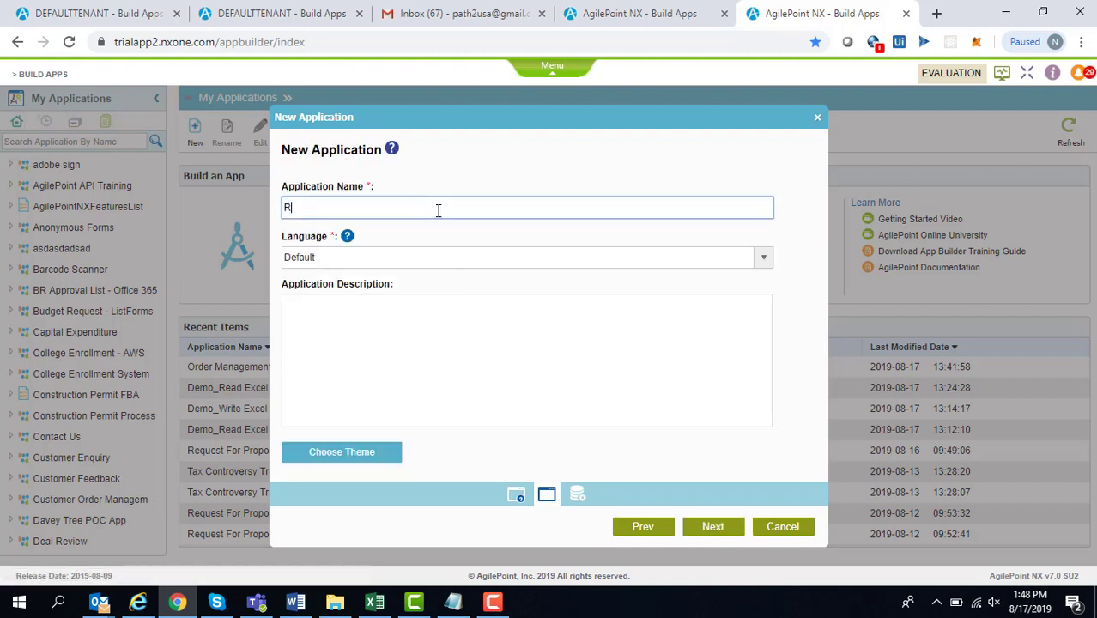
text(elated Entity Looku)
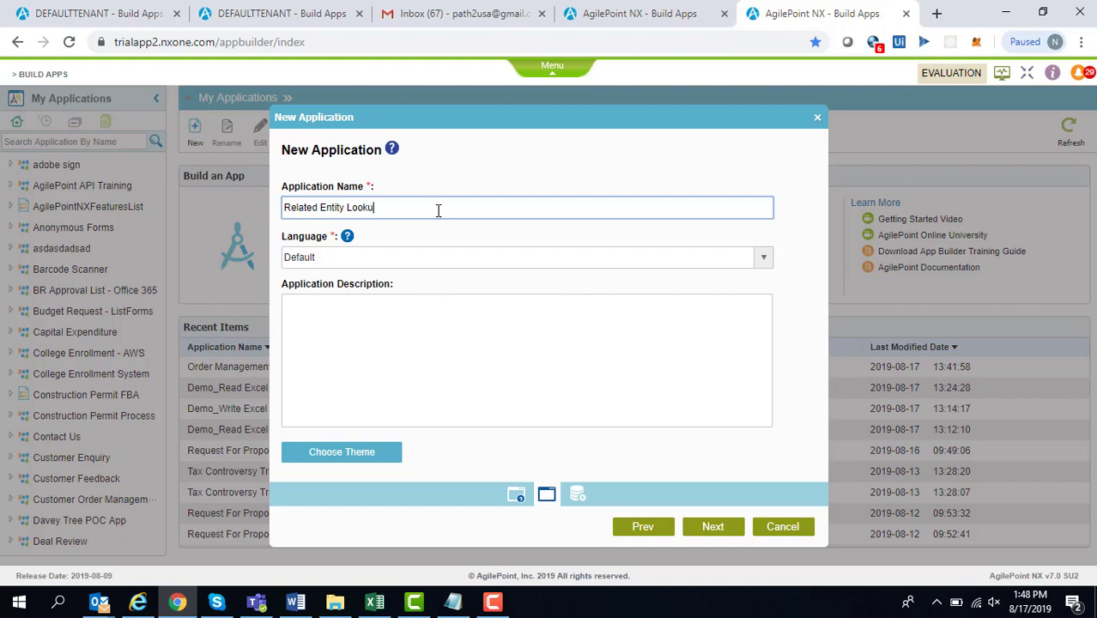
text(p Demo)
click(706, 529)
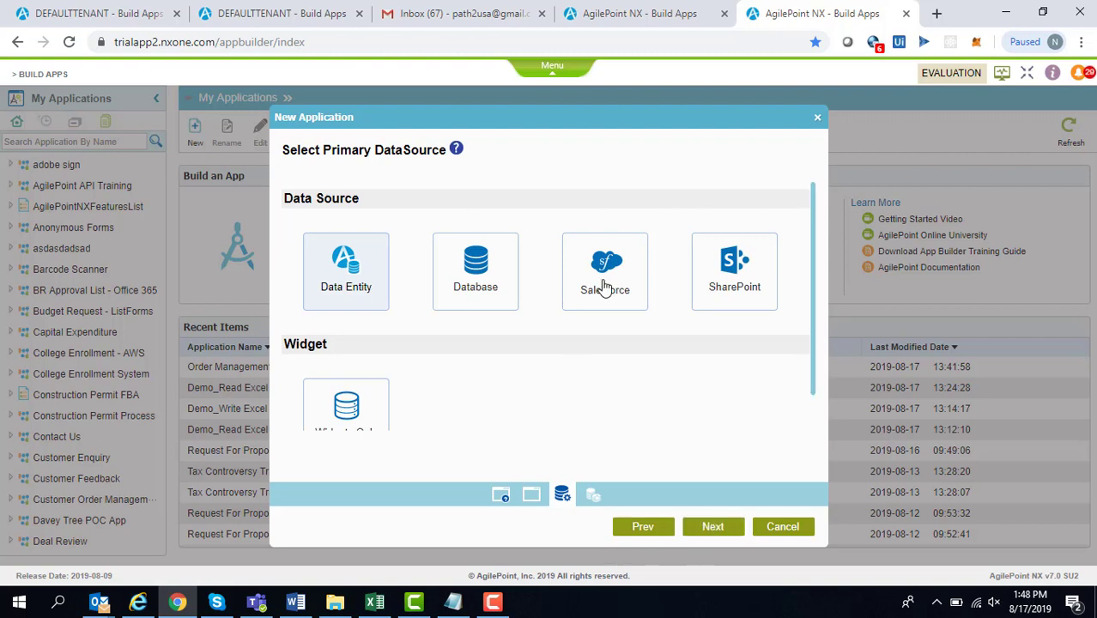
Choose Salesforce as the primary data source and name the data source RelEnt
click(588, 287)
click(713, 528)
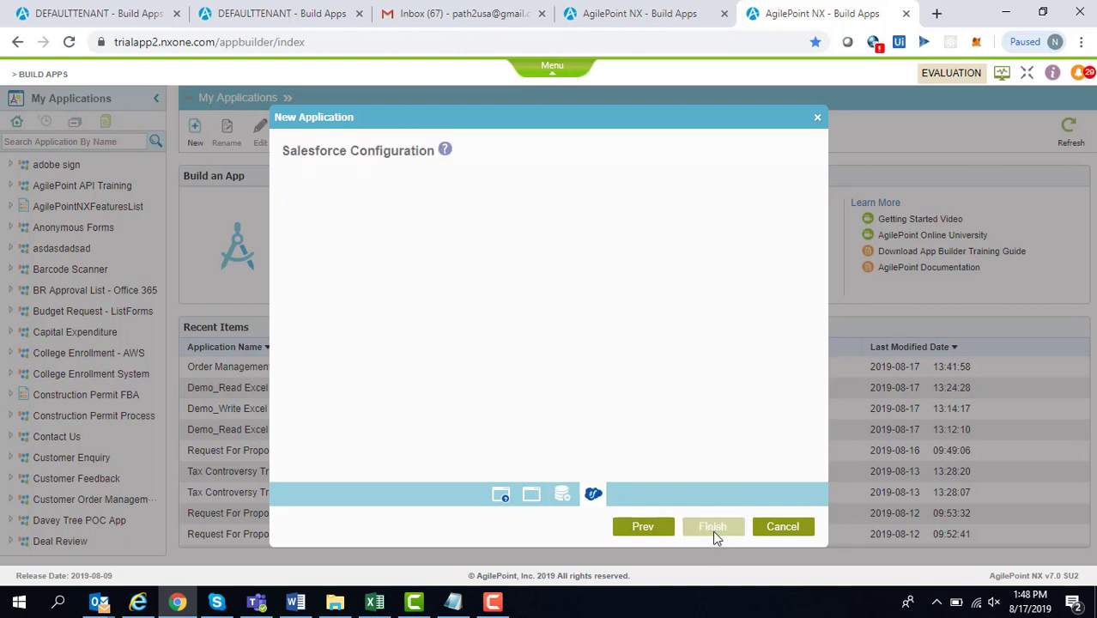
text(f43)
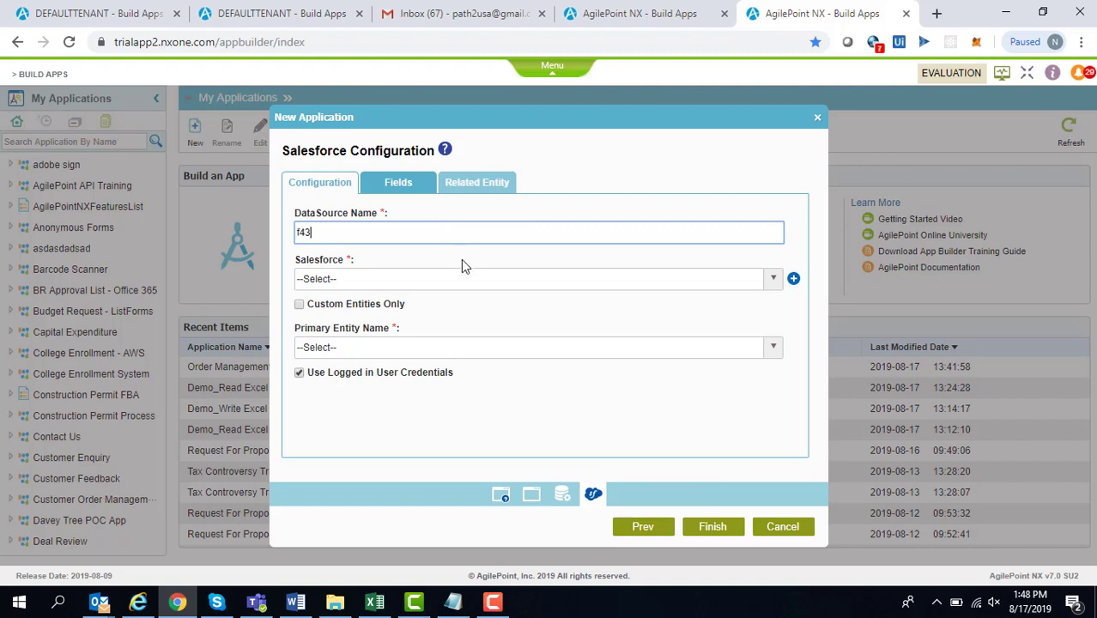
key(BackSpace)
key(BackSpace)
key(BackSpace)
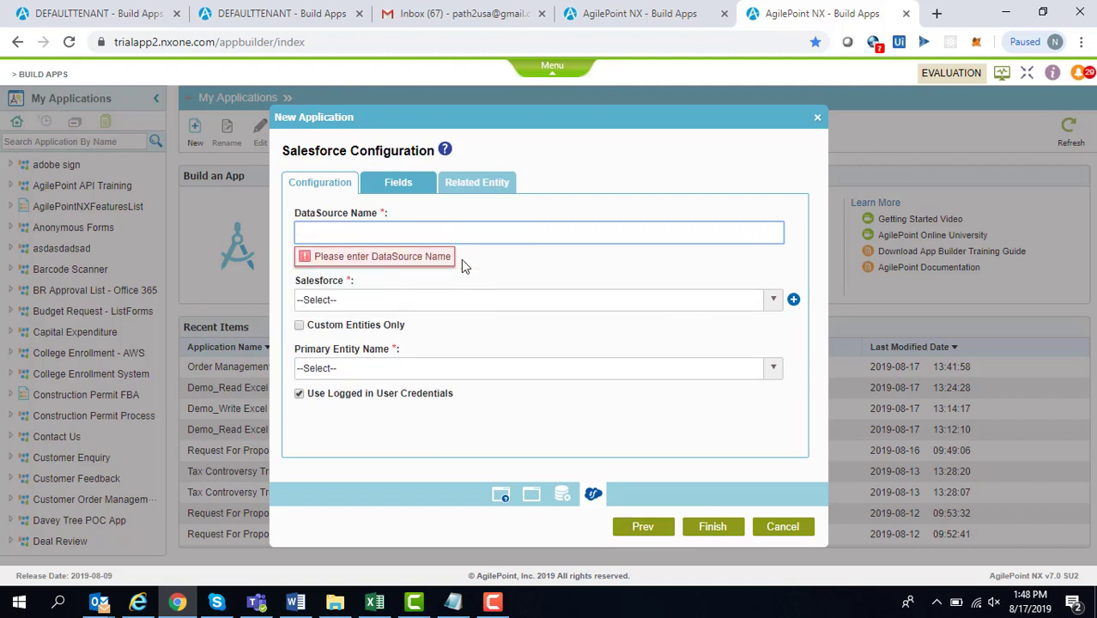
text(RELEnt)
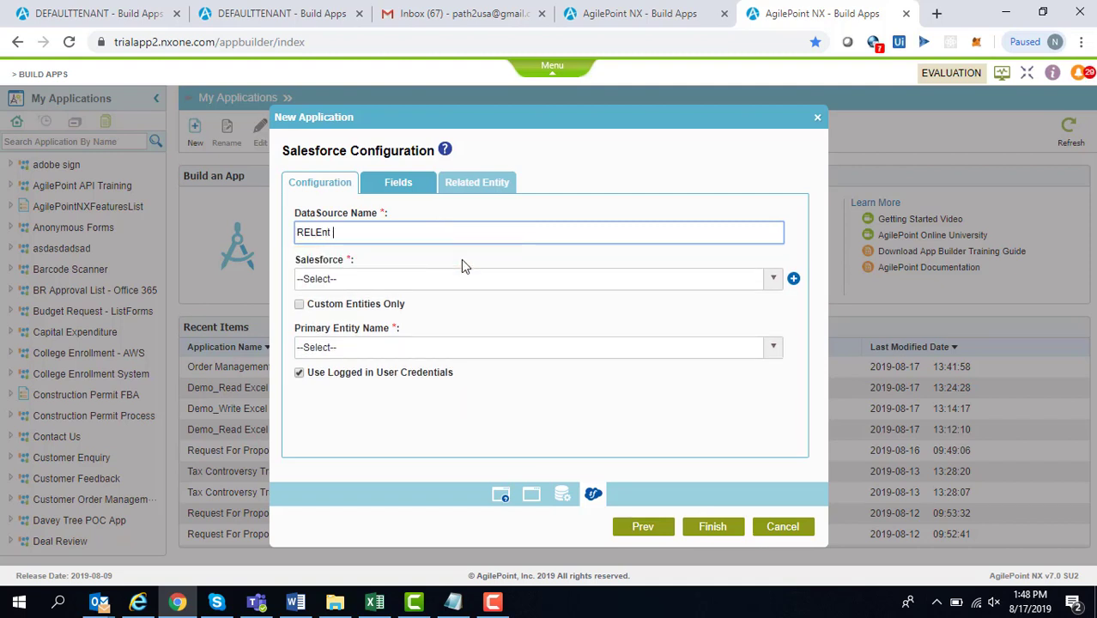
key(BackSpace)
click(461, 264)
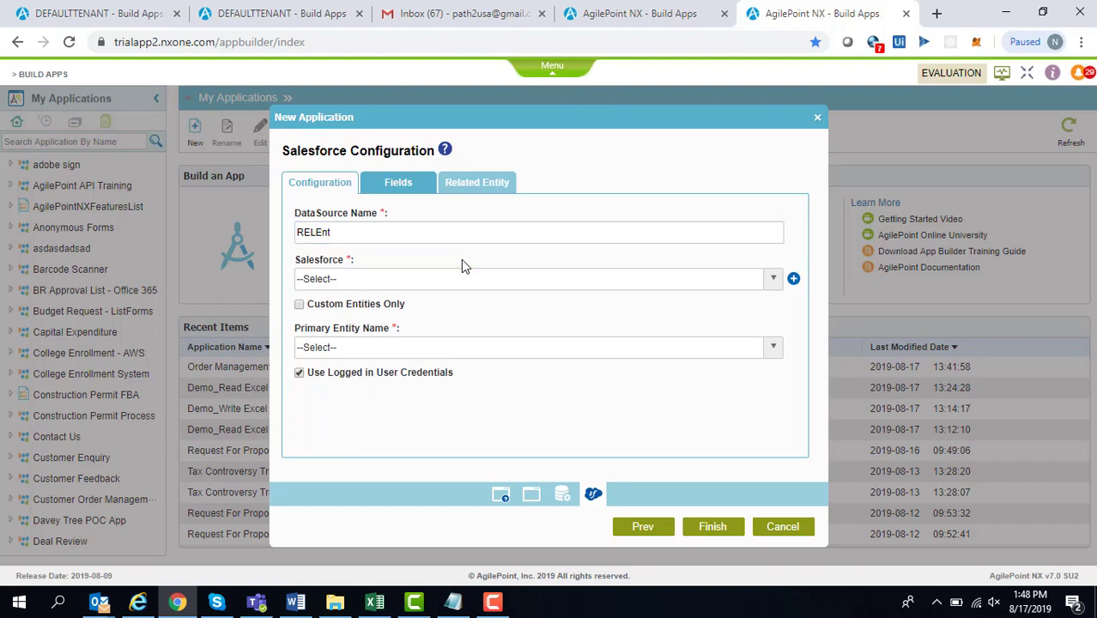
click(413, 239)
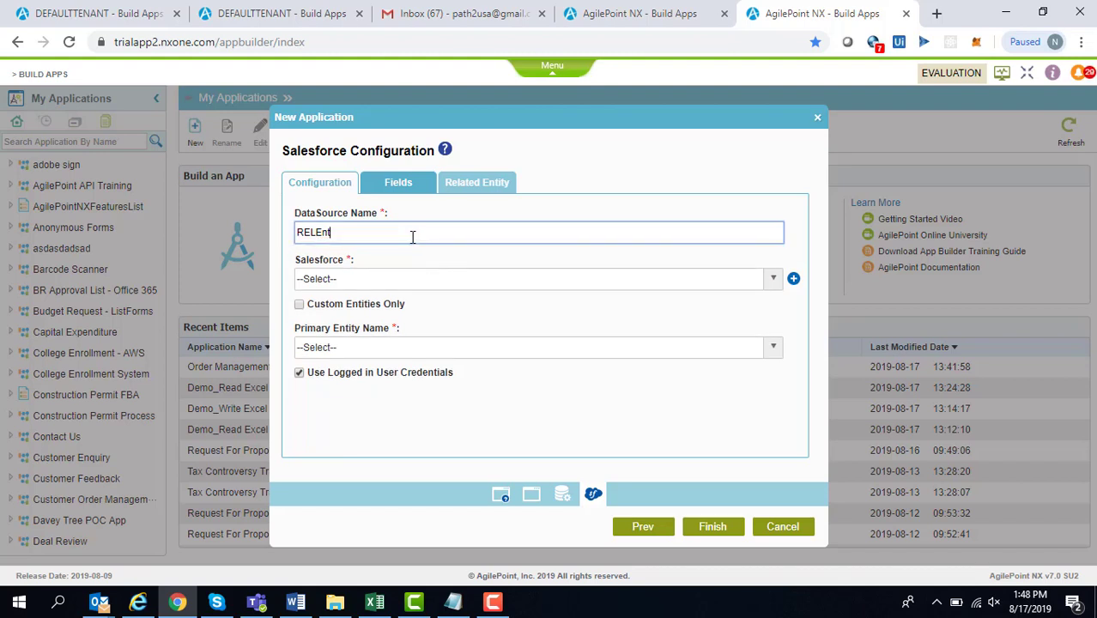
key(BackSpace)
key(BackSpace)
key(BackSpace)
key(BackSpace)
key(BackSpace)
text(elEnt)
Connect the data source through Hybrid CRM Salesforce Token (Global) and set Opportunity as the primary entity
click(379, 280)
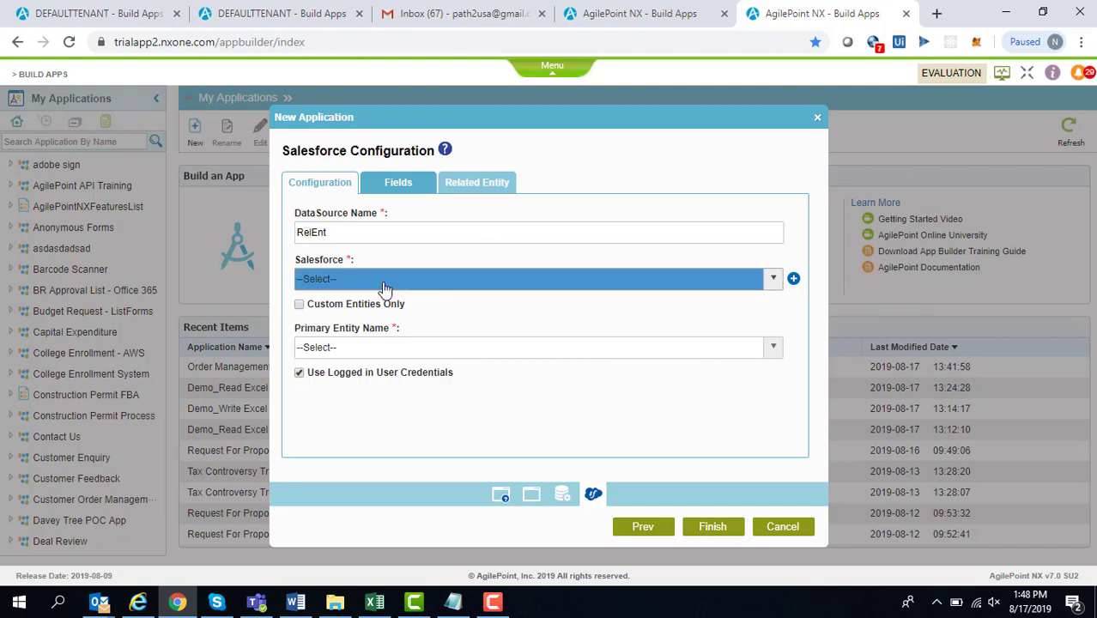
click(420, 361)
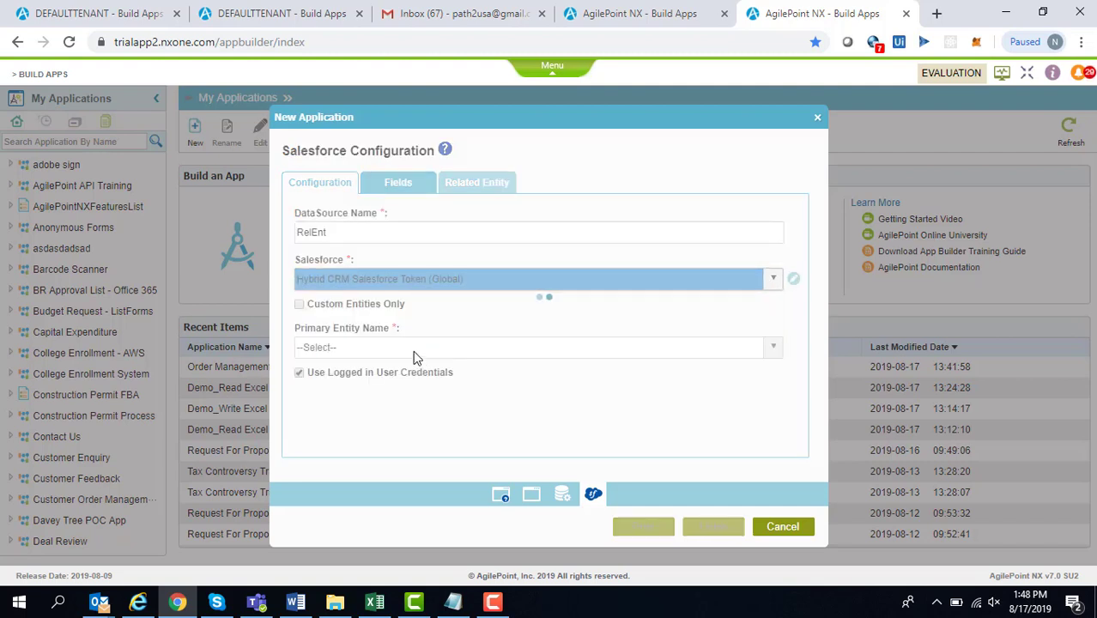
click(378, 348)
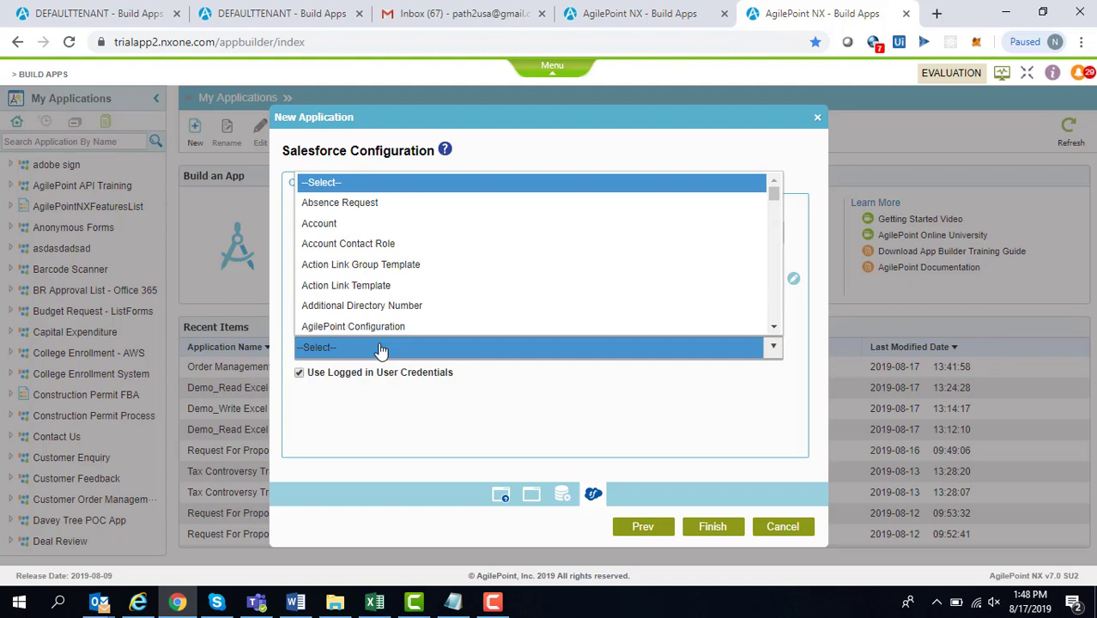
key(o)
key(Down)
key(Down)
key(Up)
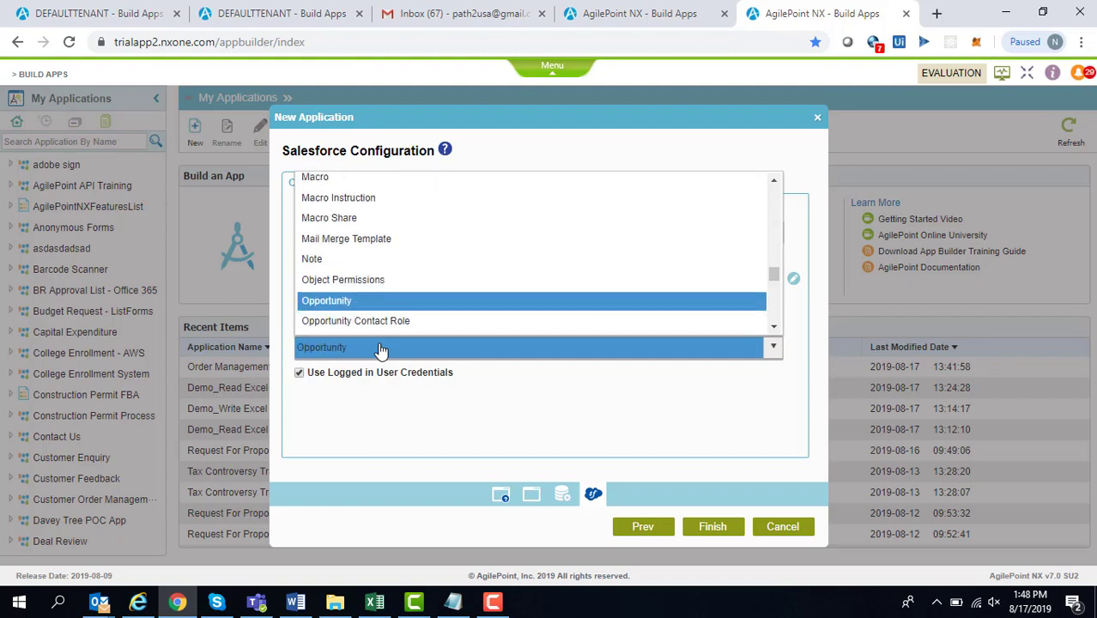
key(Return)
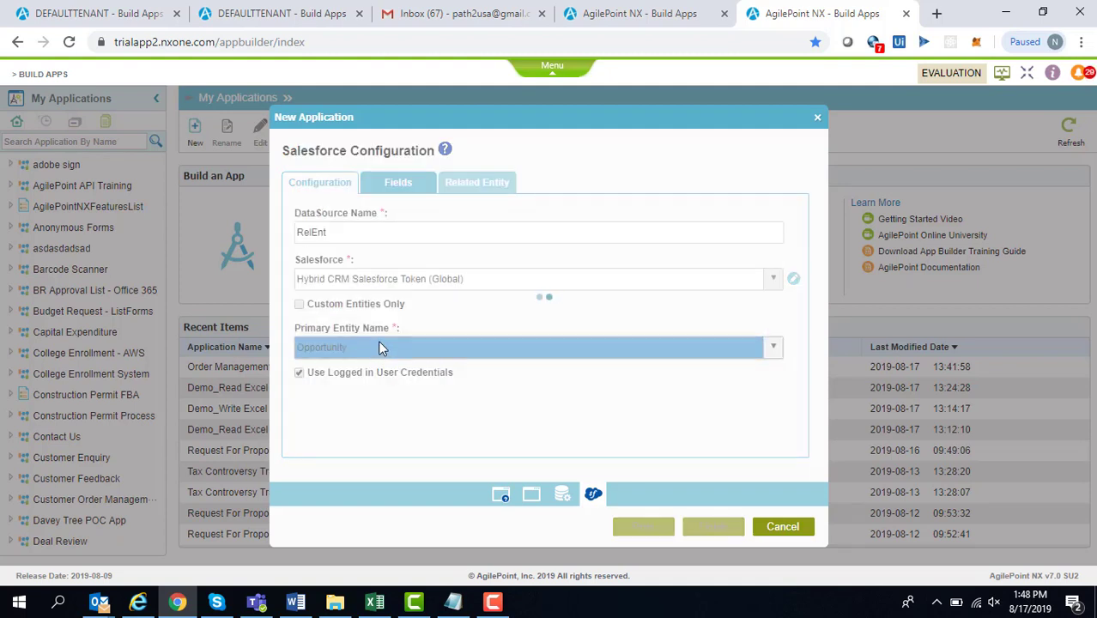
Review Opportunity's related entities without selecting any, and finish creating the application so its blank New Opportunity form opens for design
click(481, 184)
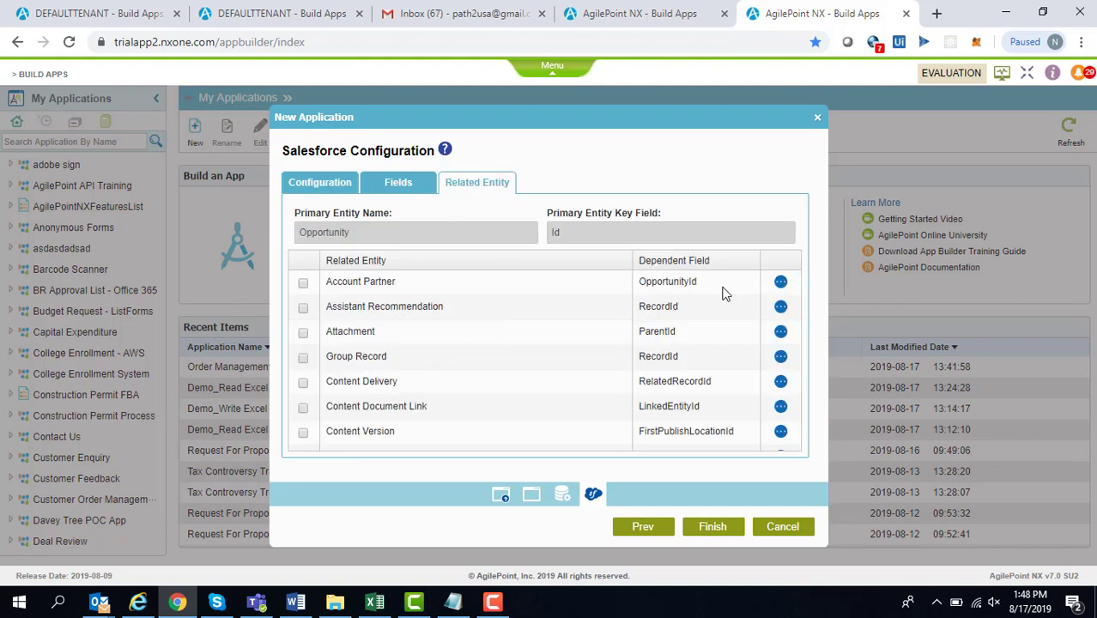
drag(797, 293, 806, 371)
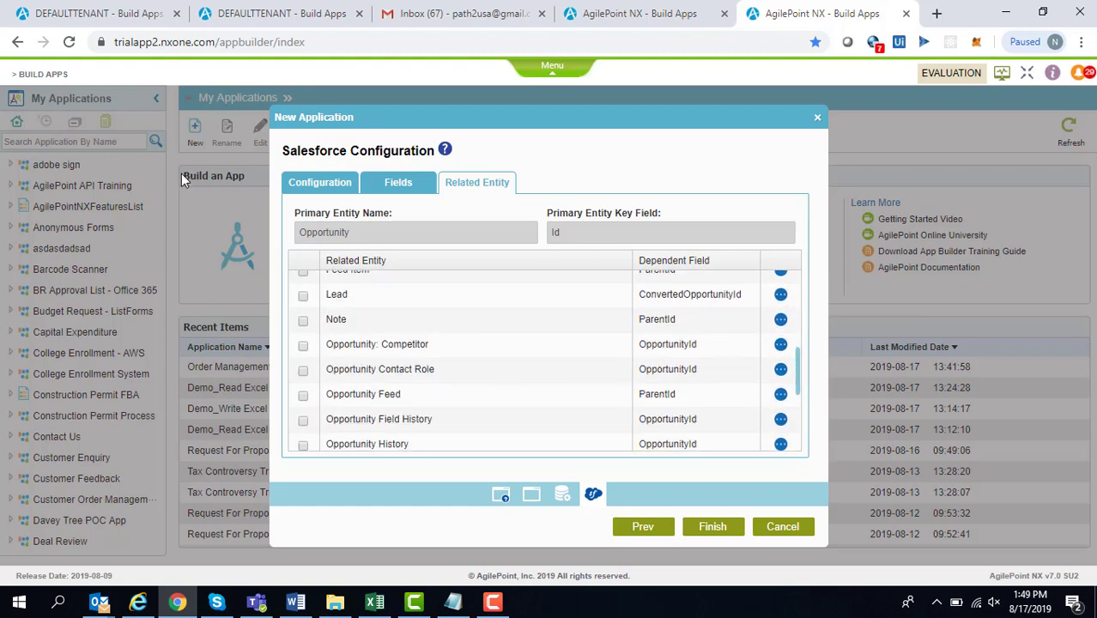
click(718, 526)
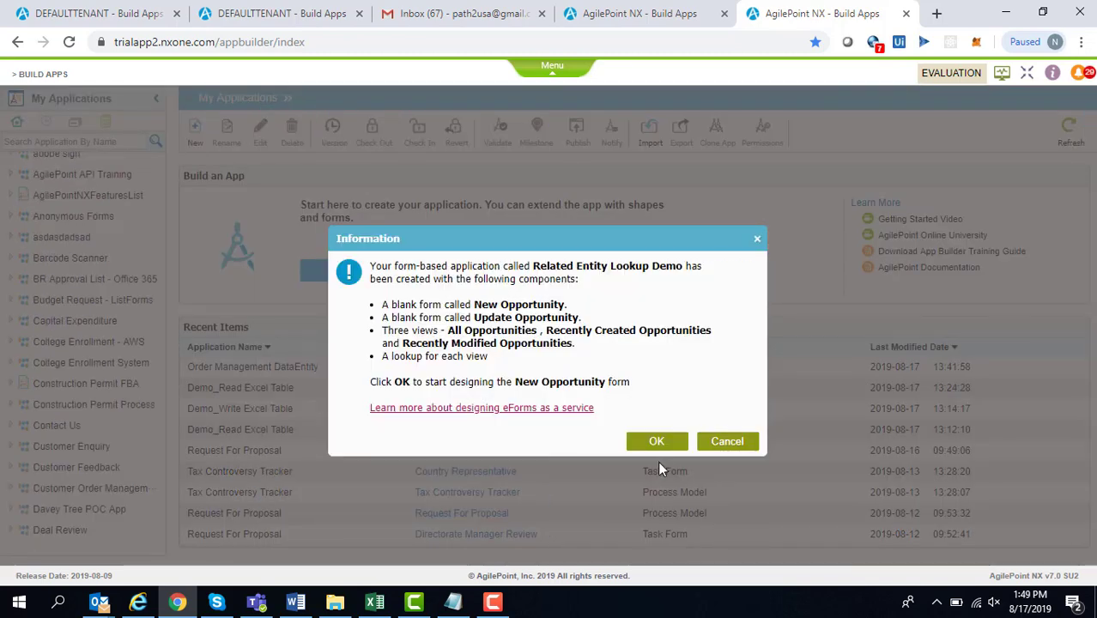
click(657, 441)
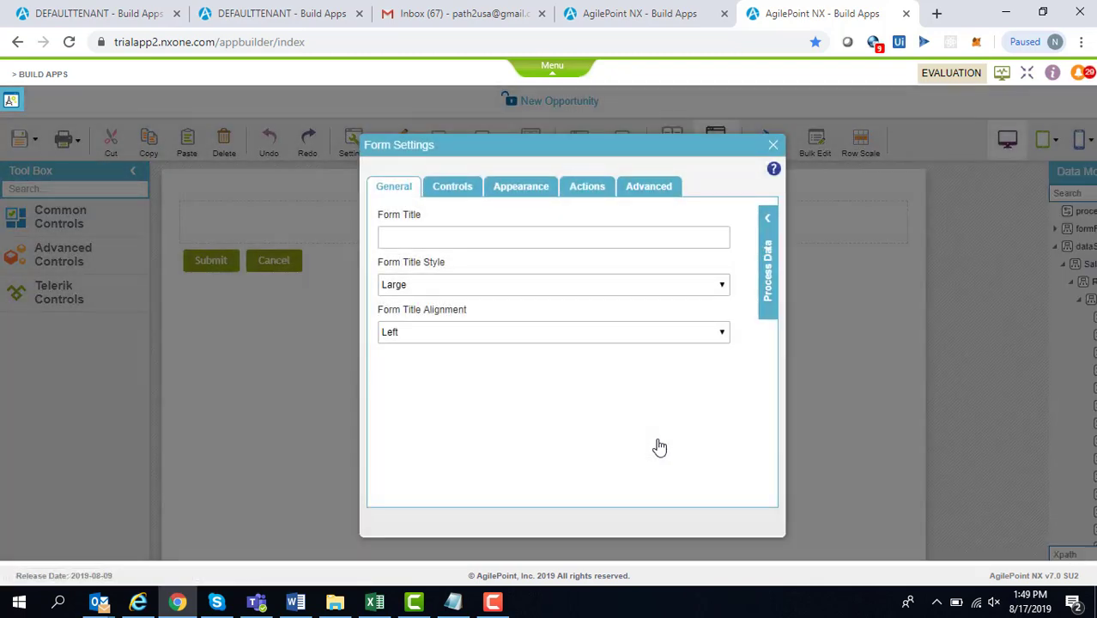
click(774, 146)
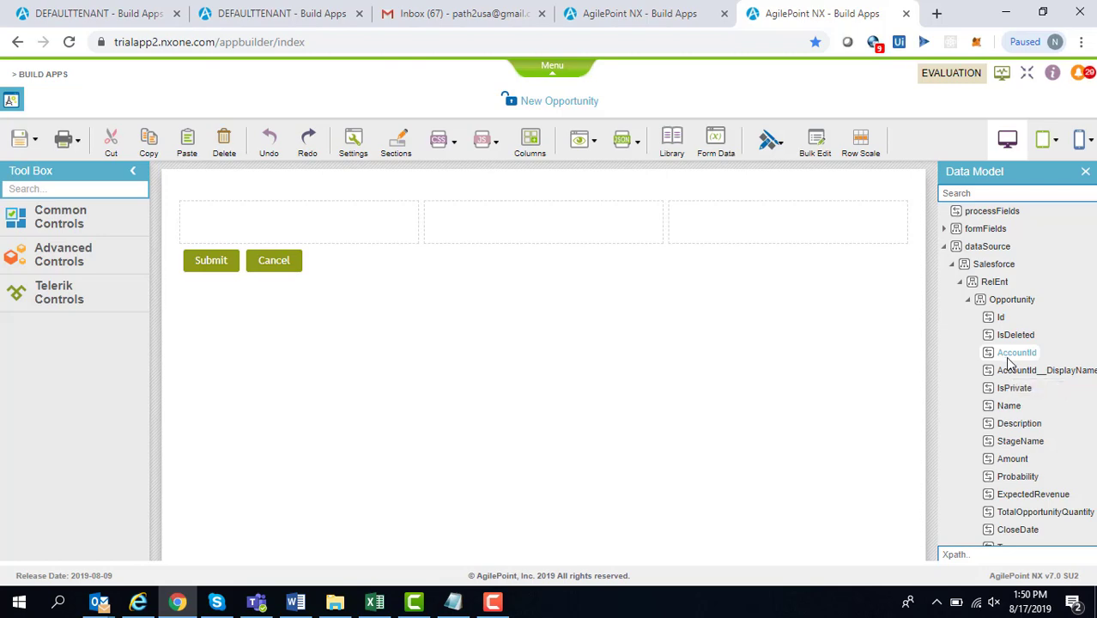
Place Opportunity's AccountId field in the form's first cell and search the toolbox controls for "sin"
drag(1005, 354, 324, 225)
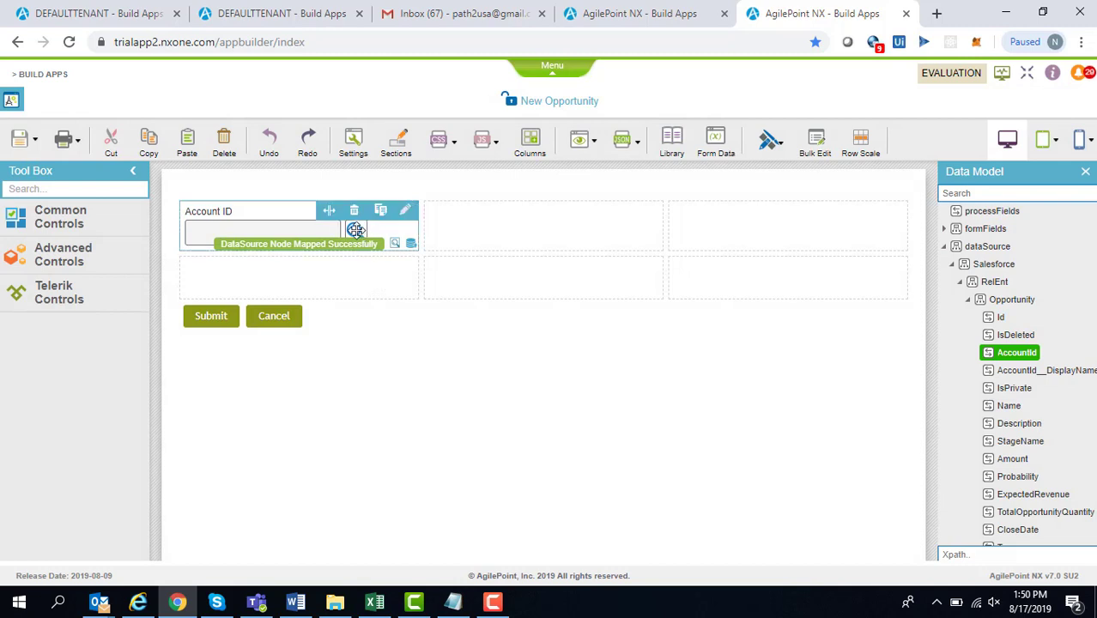
click(41, 190)
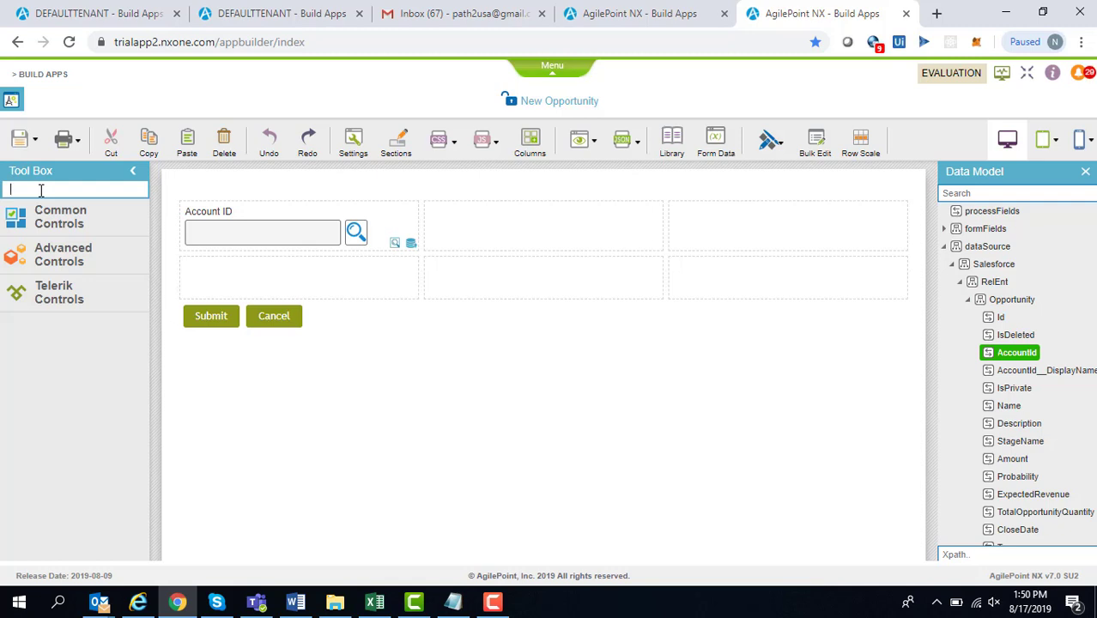
text(sin)
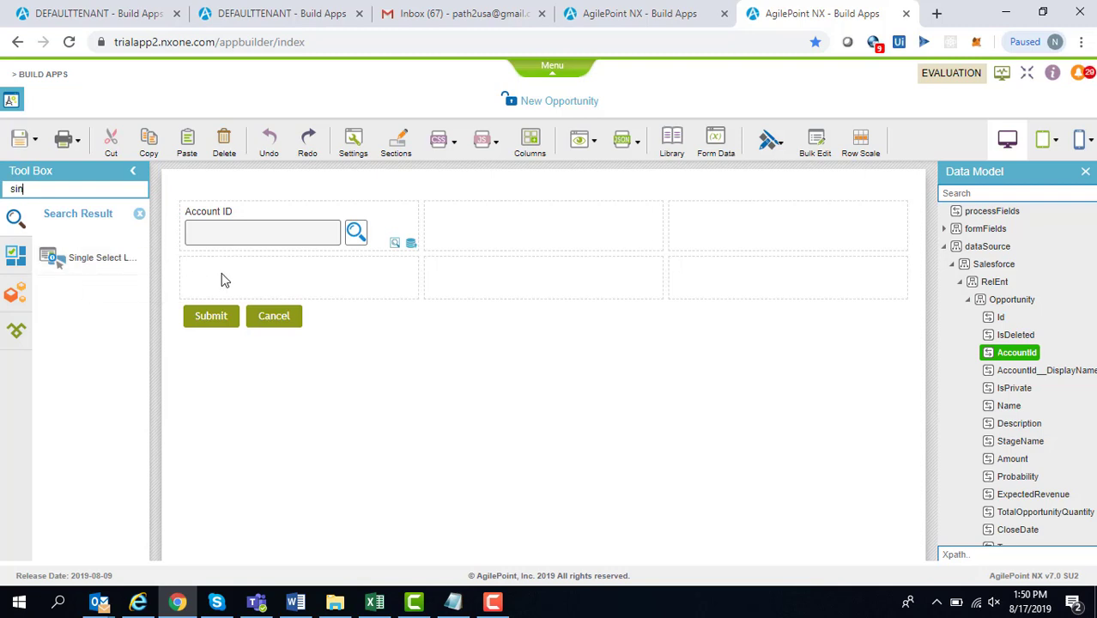
Examine the Account ID field's lookup source GetAccountAccountId, including its entity and Name and Value field mappings, without changing it
click(408, 220)
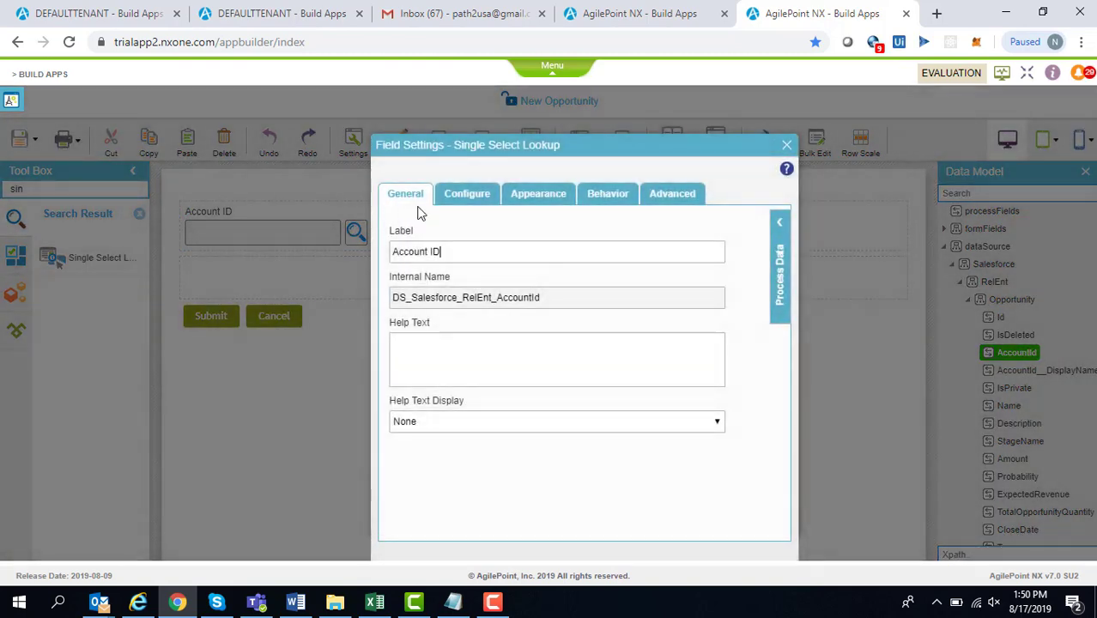
click(468, 198)
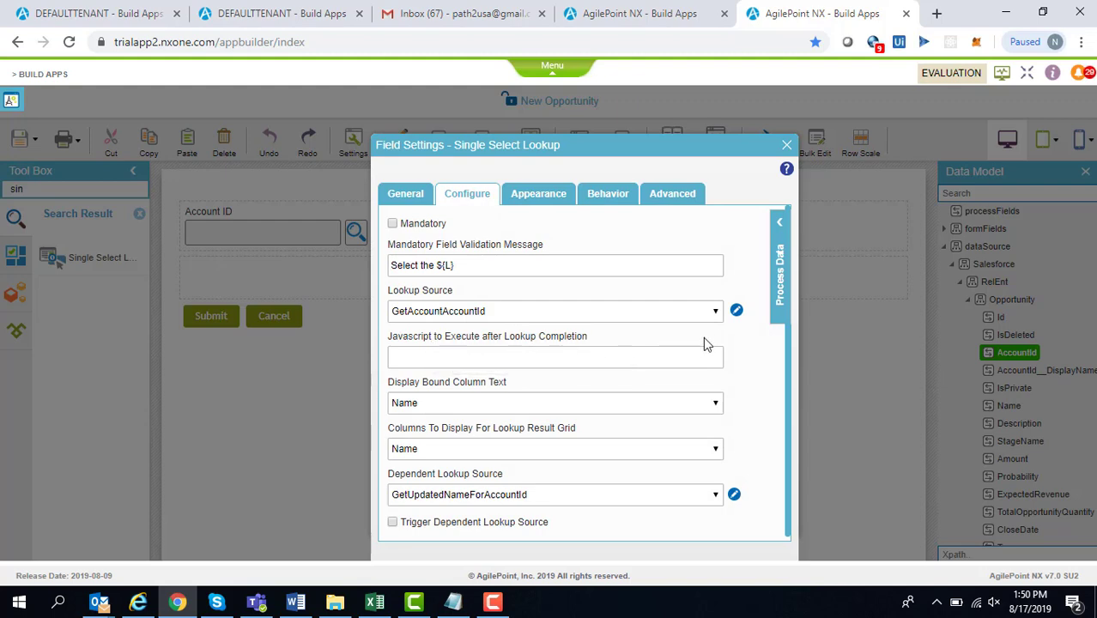
click(736, 313)
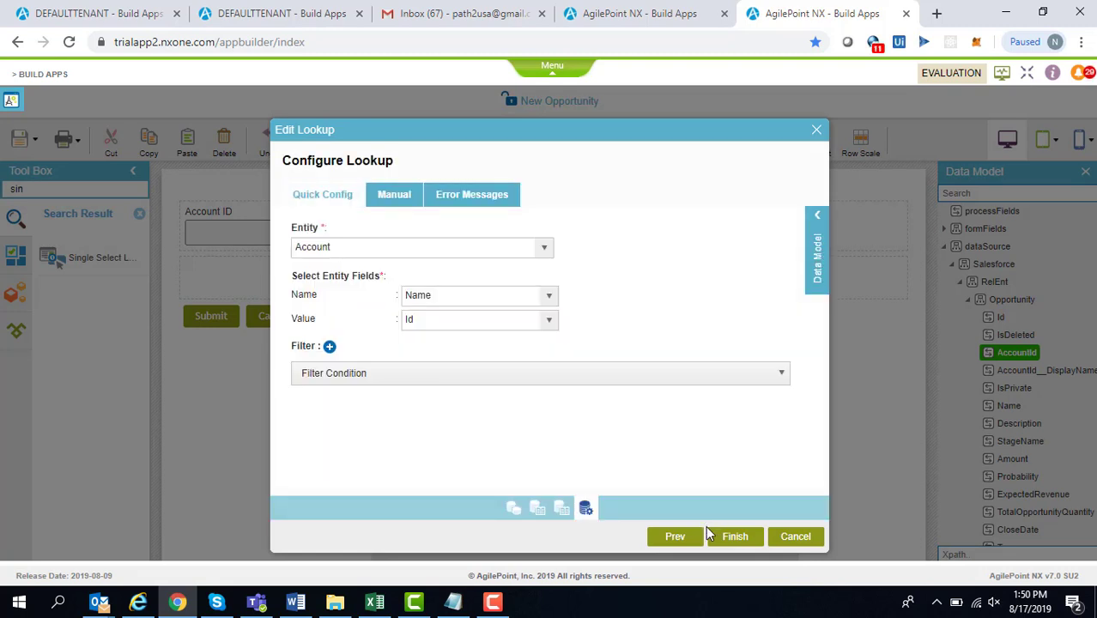
click(408, 325)
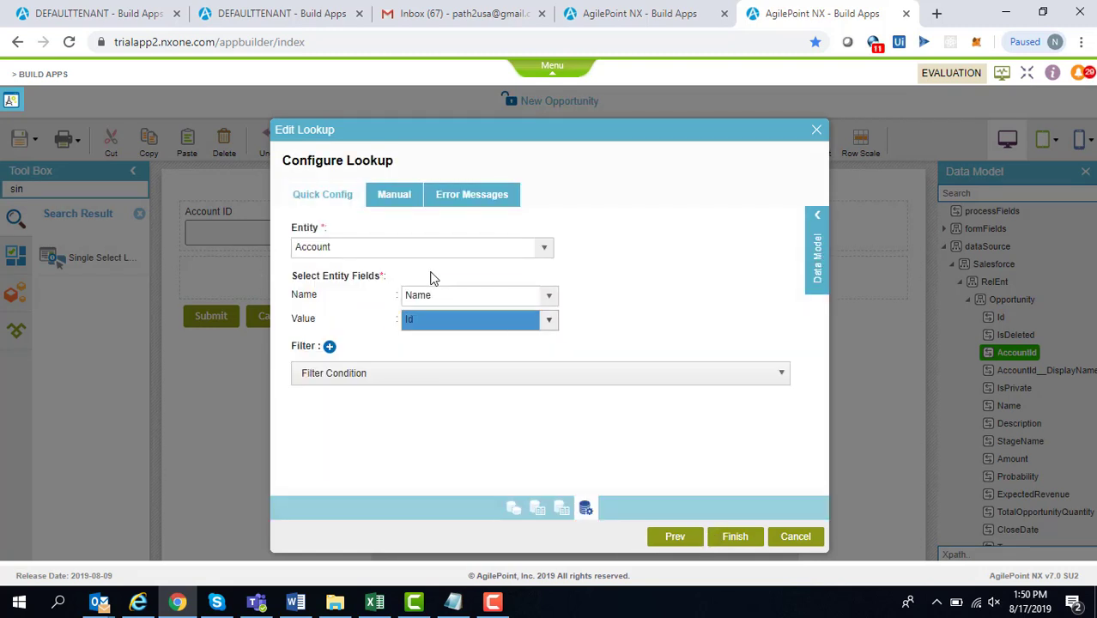
click(444, 342)
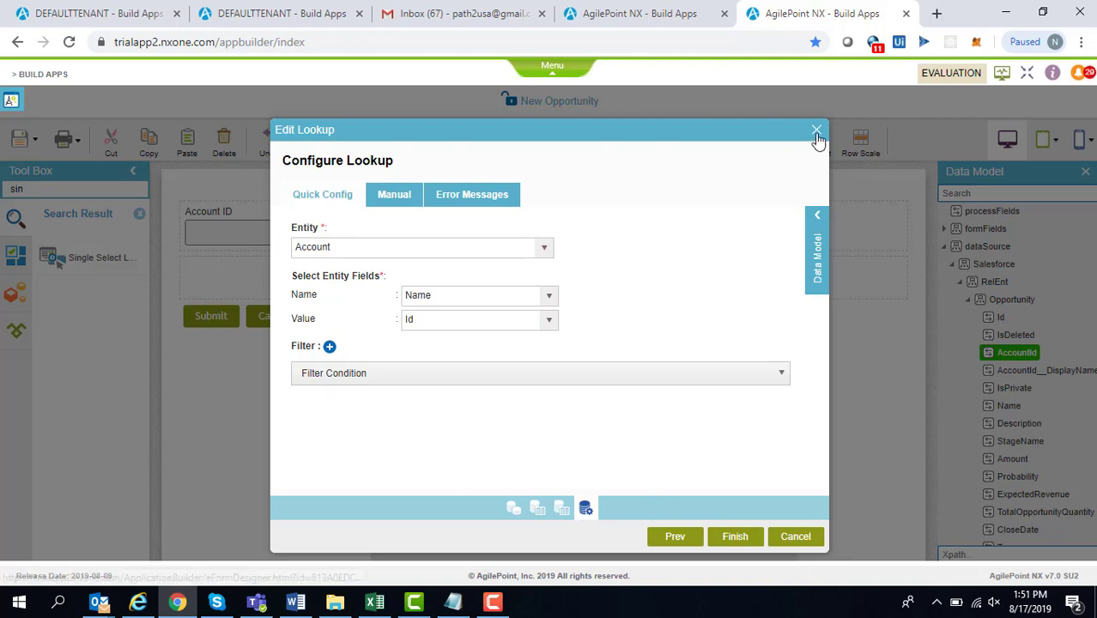
click(816, 132)
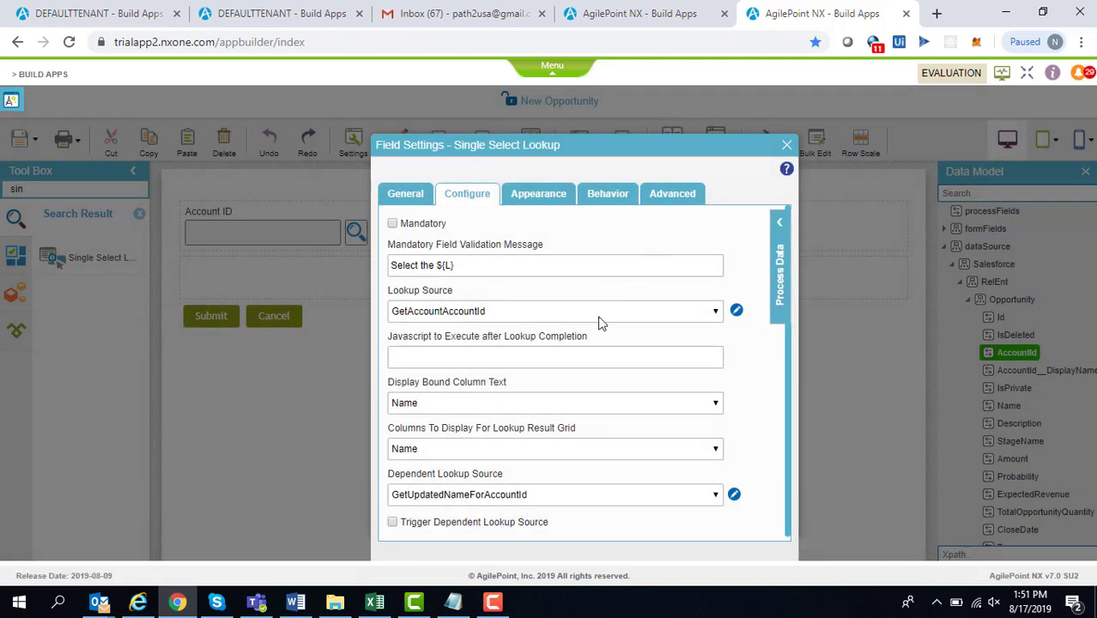
Review the Account ID lookup's options for bound column text and result grid columns, and close the field settings without changes
click(716, 406)
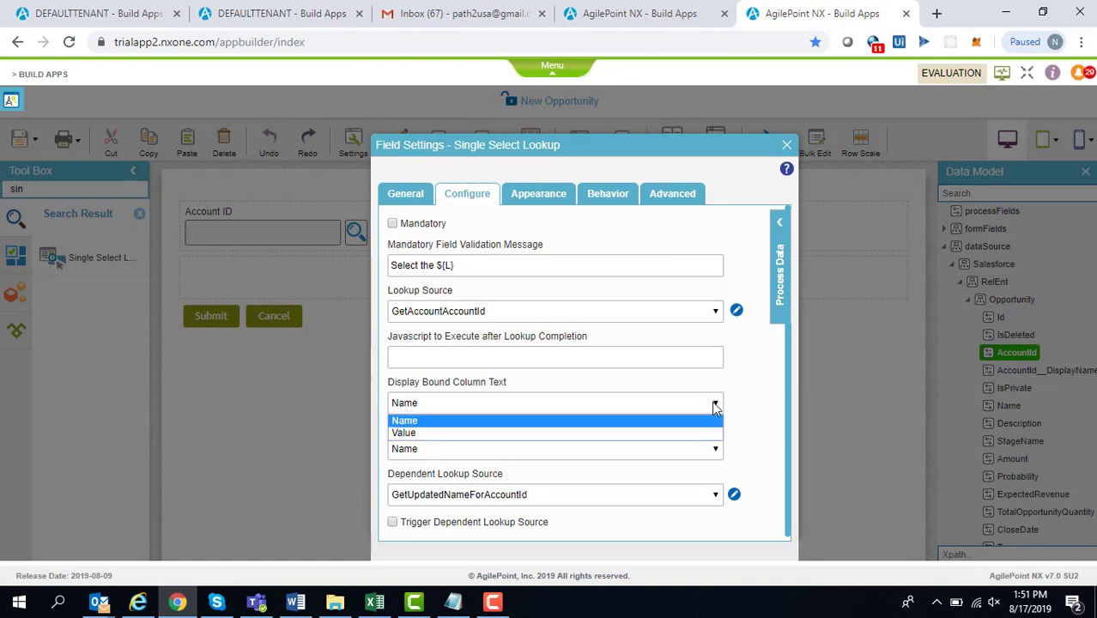
click(715, 405)
click(712, 452)
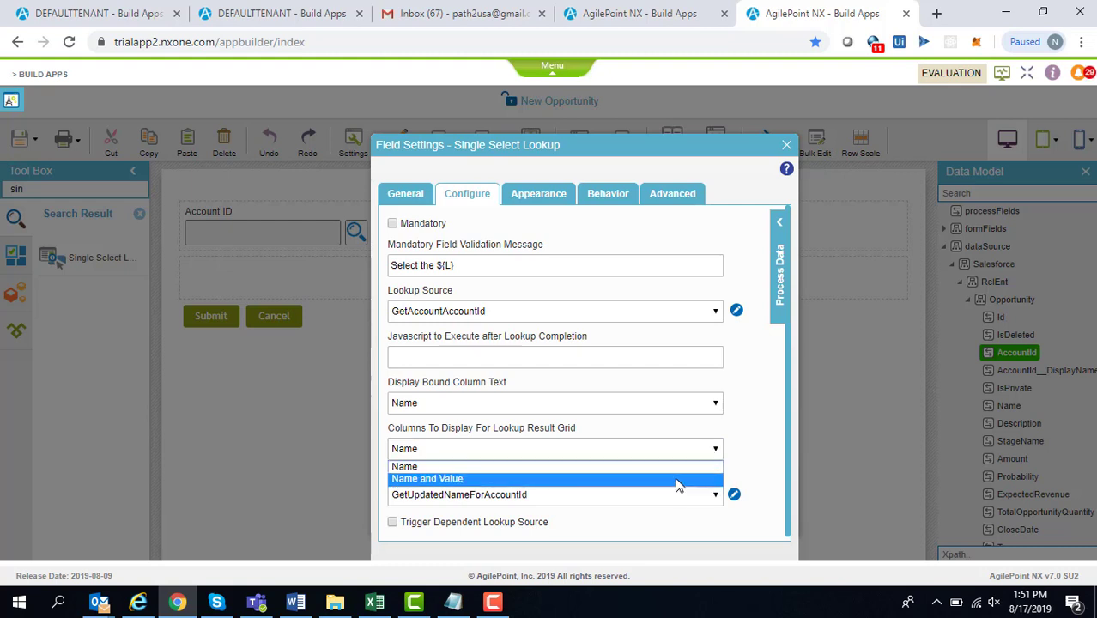
click(747, 438)
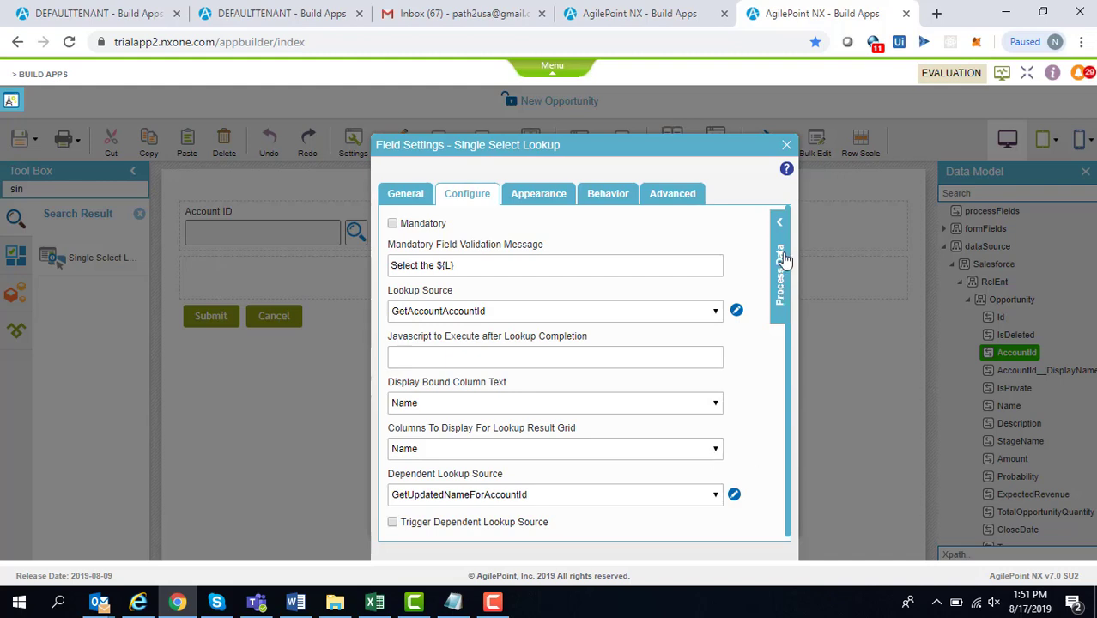
click(789, 146)
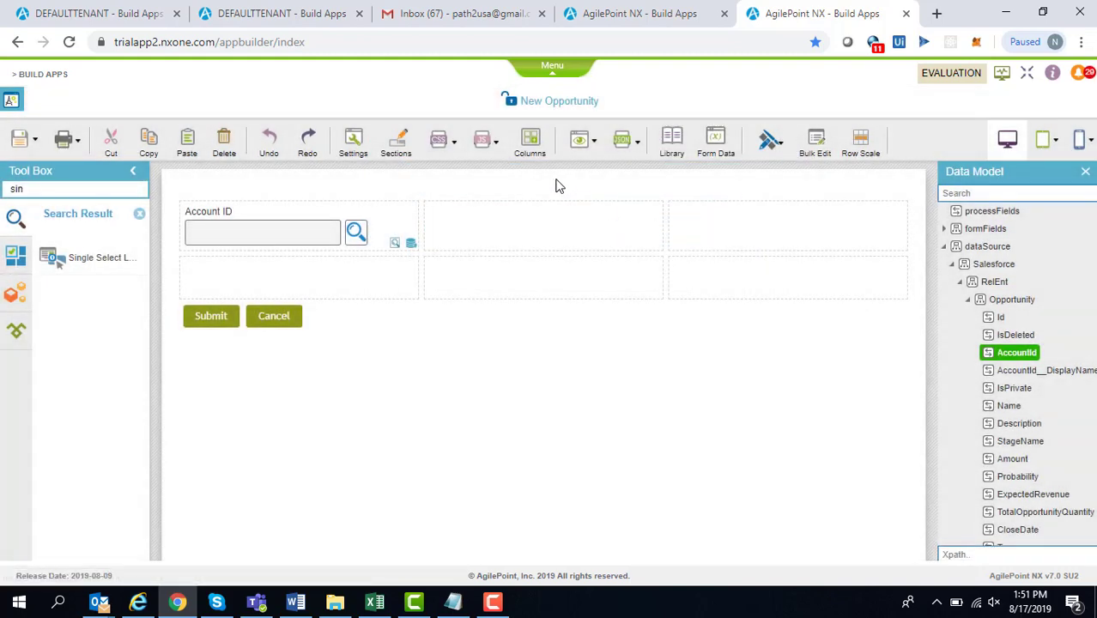
Preview the form, choose TeslaMotors through the Account ID lookup, and close the preview
click(581, 140)
click(604, 171)
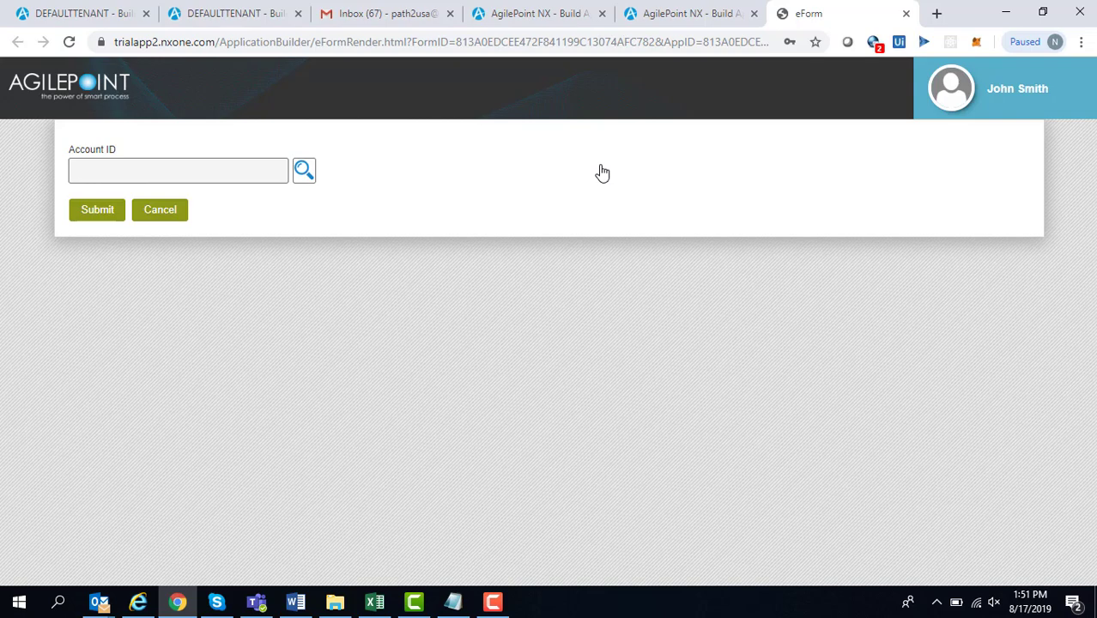
click(305, 173)
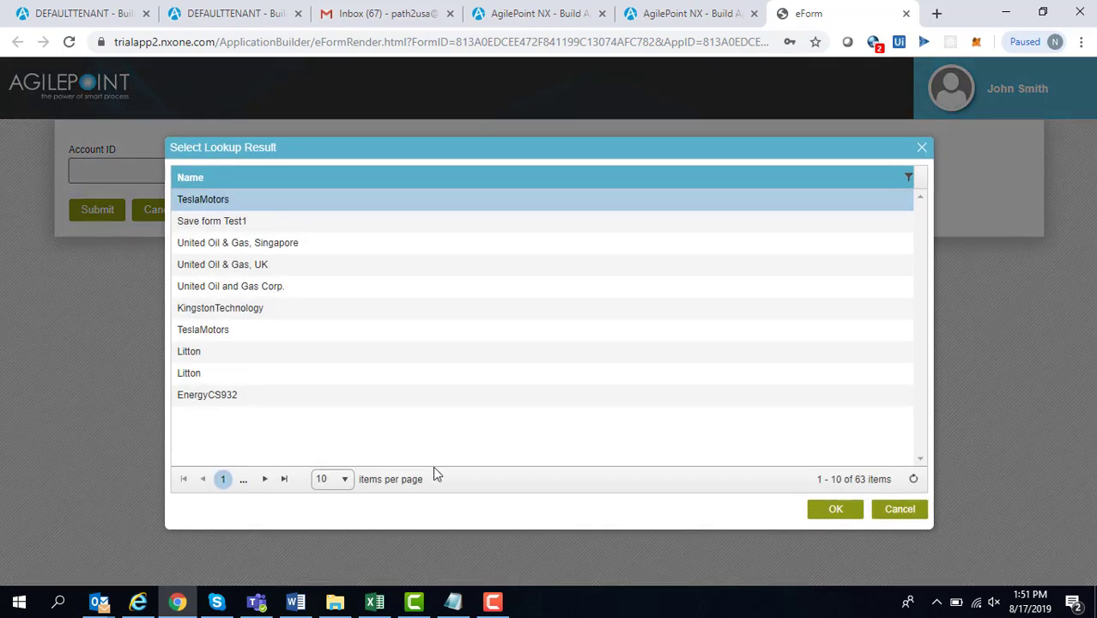
click(835, 510)
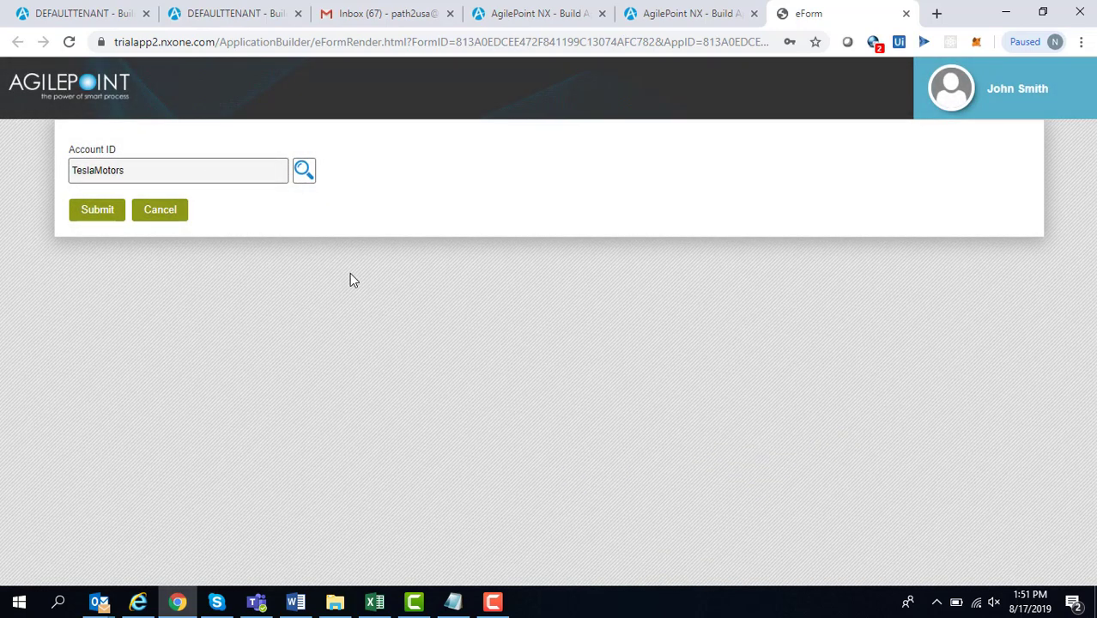
key(ctrl+w)
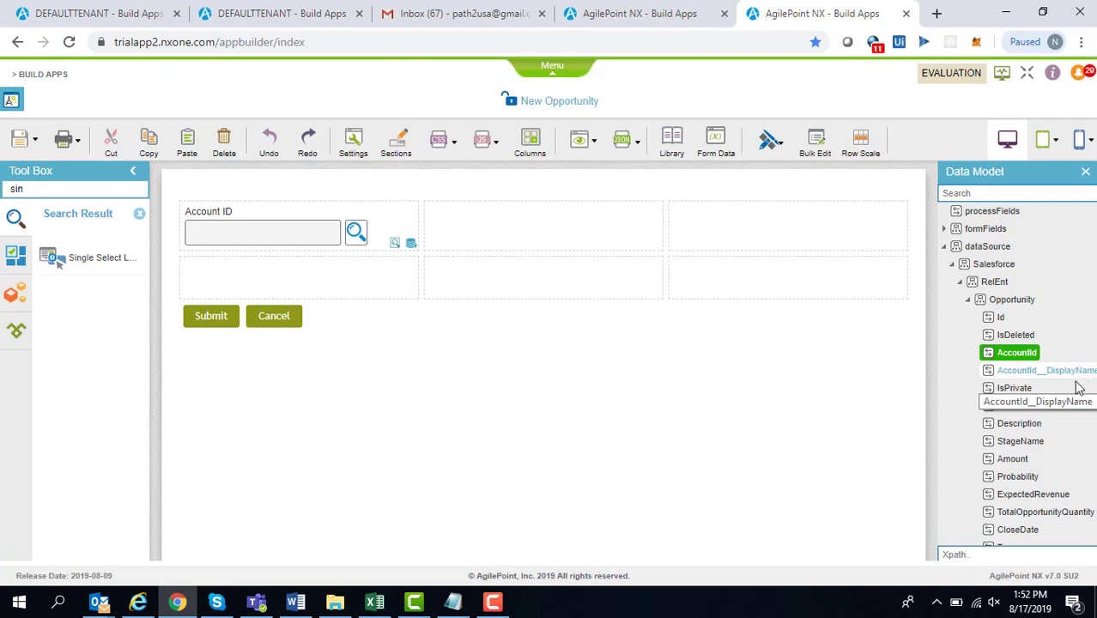